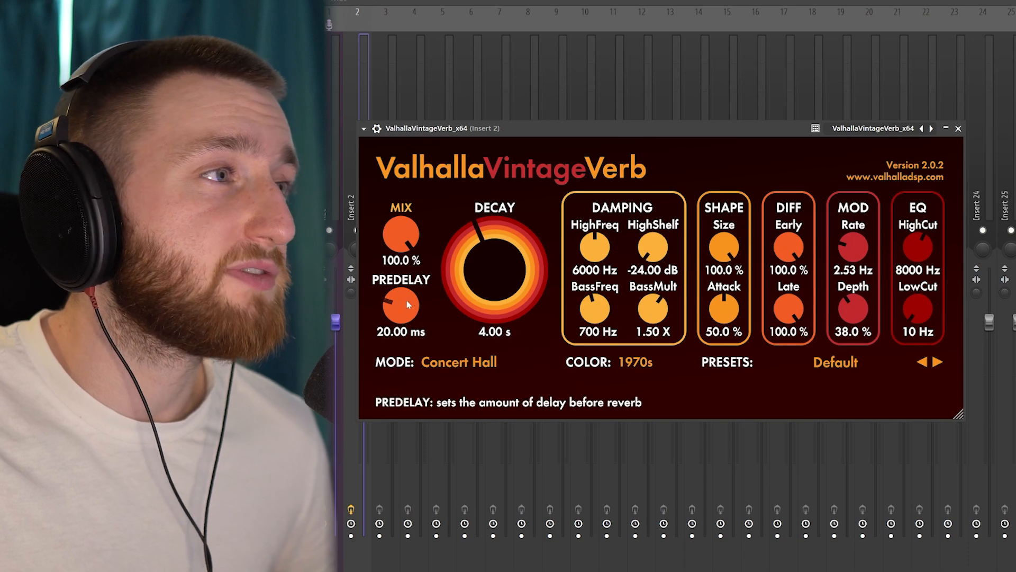
left_click_drag(724, 261, 723, 258)
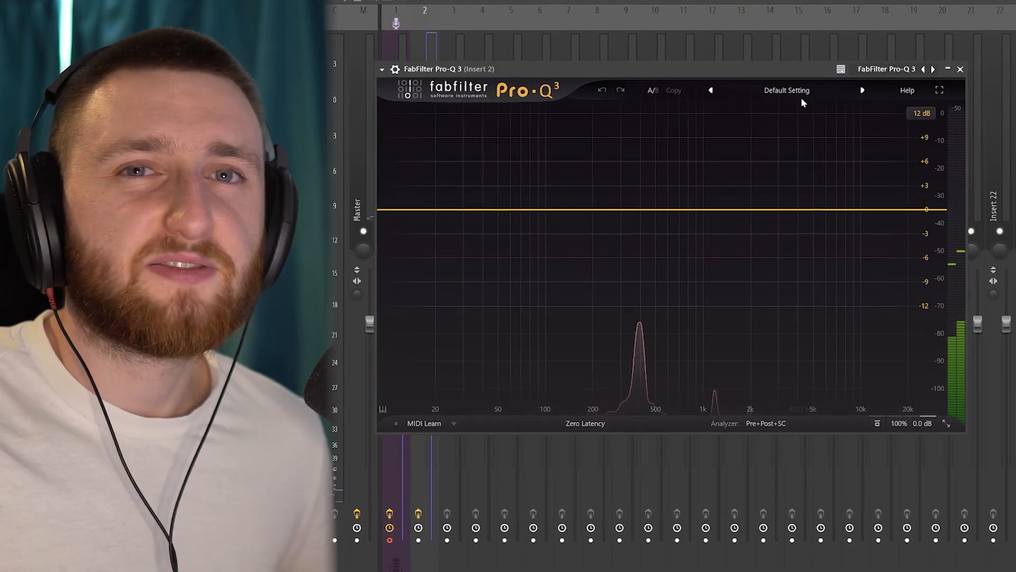
Load the 200 Cut preset in Pro-Q 3 on Insert 2 and add bell cuts near 390 Hz (about -2.9 dB) and 1.4 kHz.
left_click(794, 89)
left_click(767, 133)
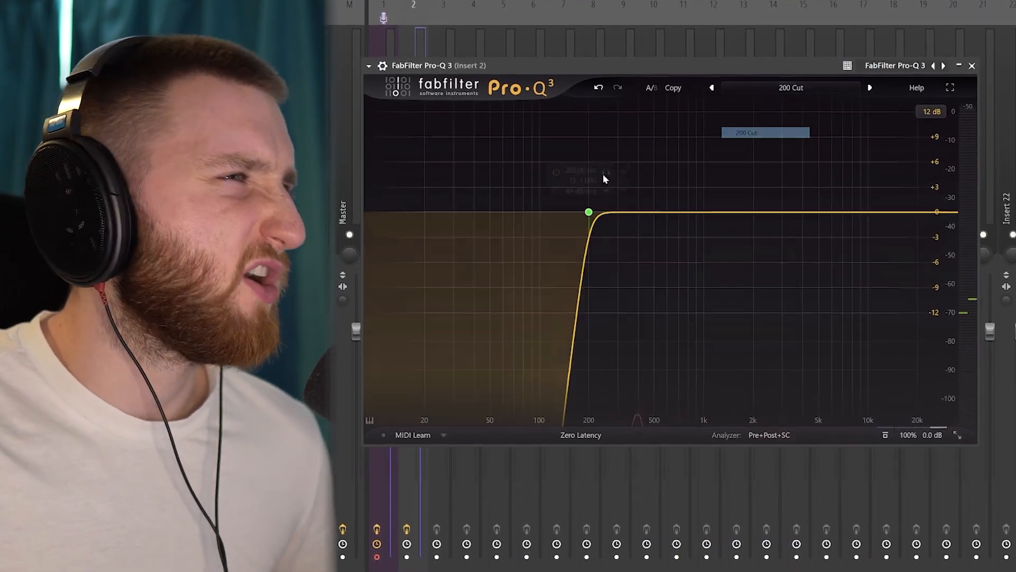
left_click(639, 238)
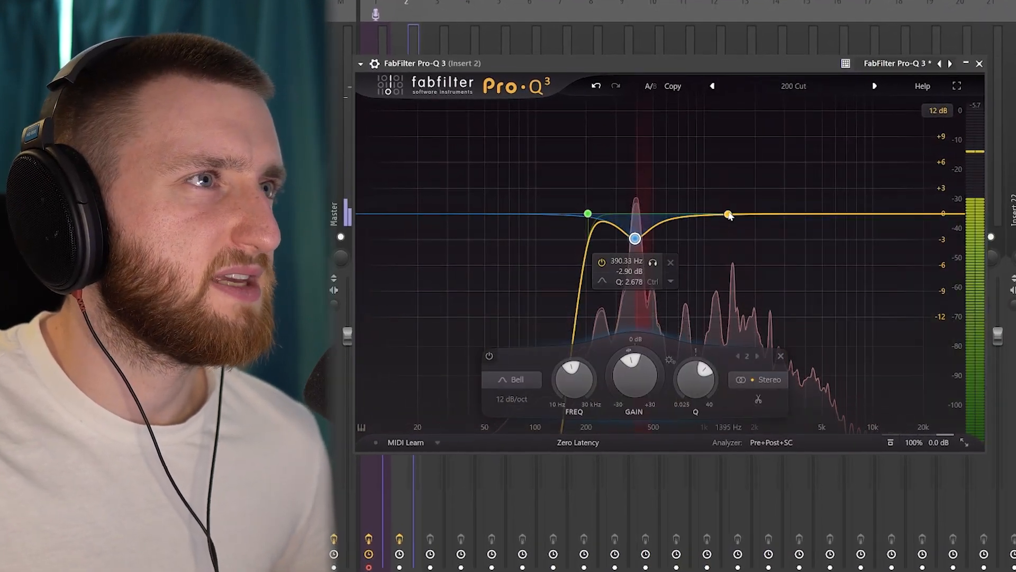
left_click_drag(728, 215, 739, 233)
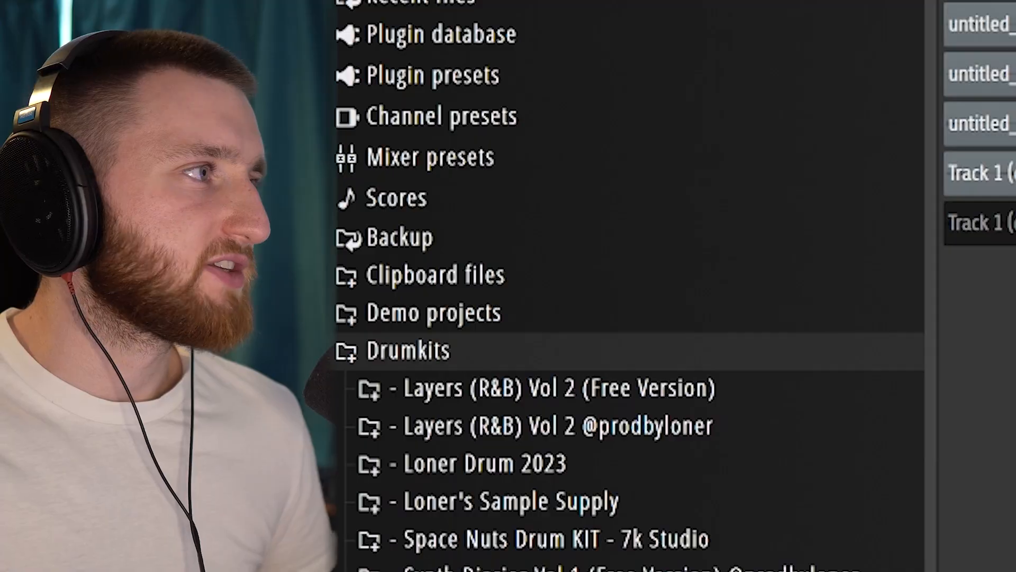
Find Accent - Squeaky Clean (C) in the Accents & Phrases folder of Synth Diaries Vol. 1 and place it in the playlist.
scroll(625, 437, "down", 5)
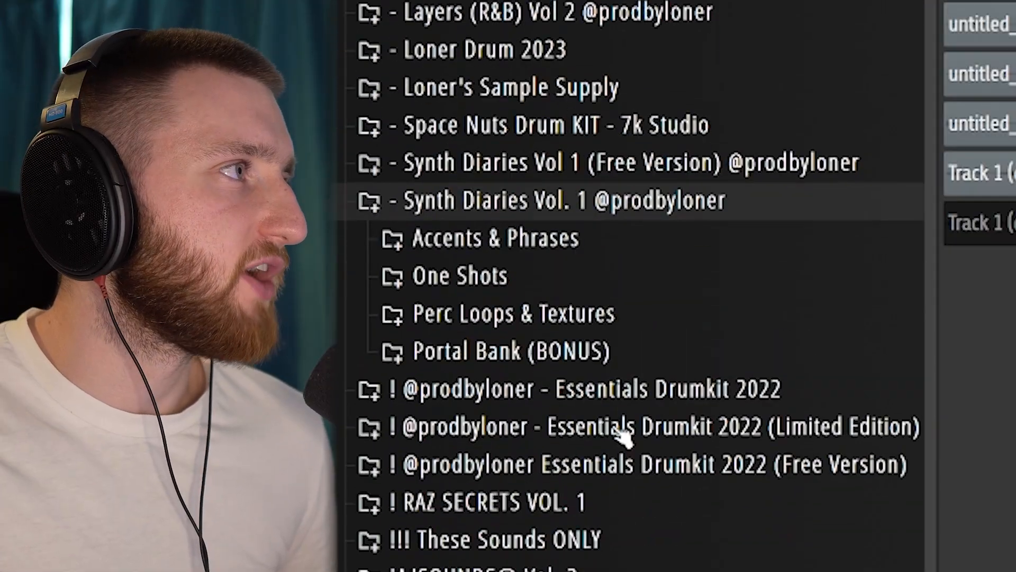
left_click(569, 254)
scroll(616, 416, "down", 20)
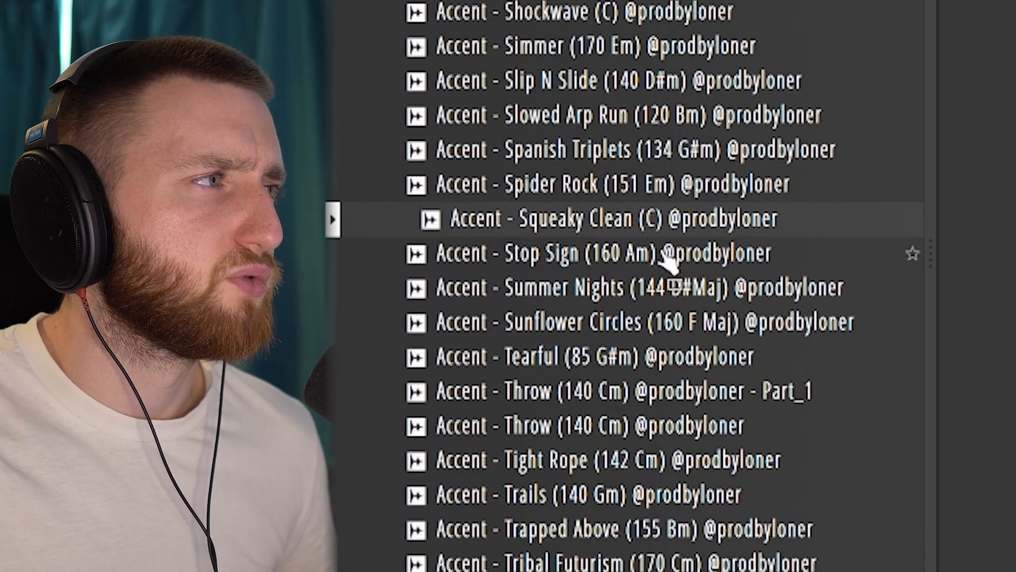
left_click_drag(664, 230, 605, 315)
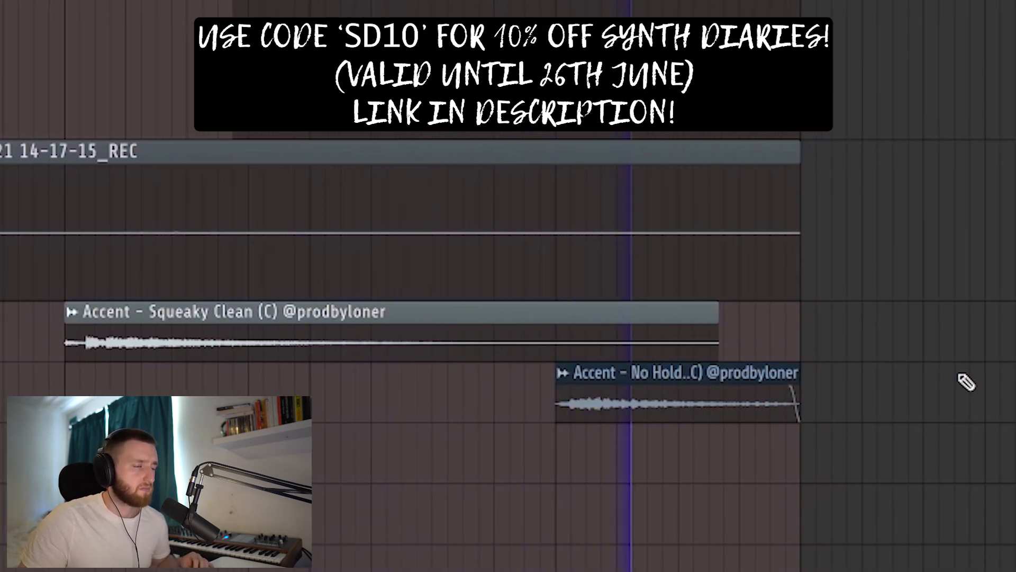
Duplicate the whole playlist arrangement twice so all clips repeat directly after the originals.
key("ctrl+a")
key("ctrl+b")
key("ctrl+a")
key("ctrl+b")
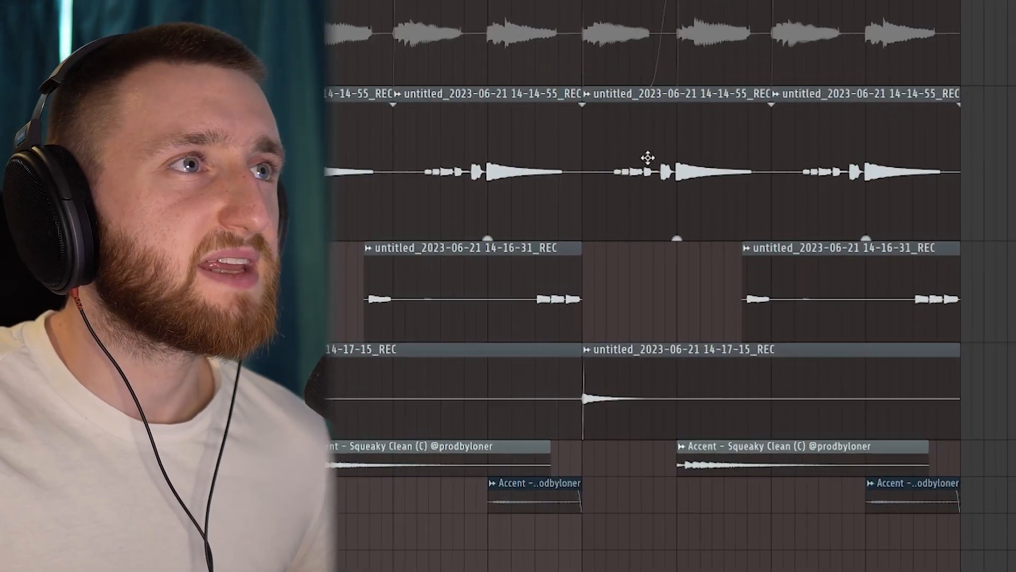
Delete the last two 14-14-55 recording clips and the final 14-16-31 clip from the playlist.
right_click(646, 153)
right_click(826, 180)
right_click(924, 318)
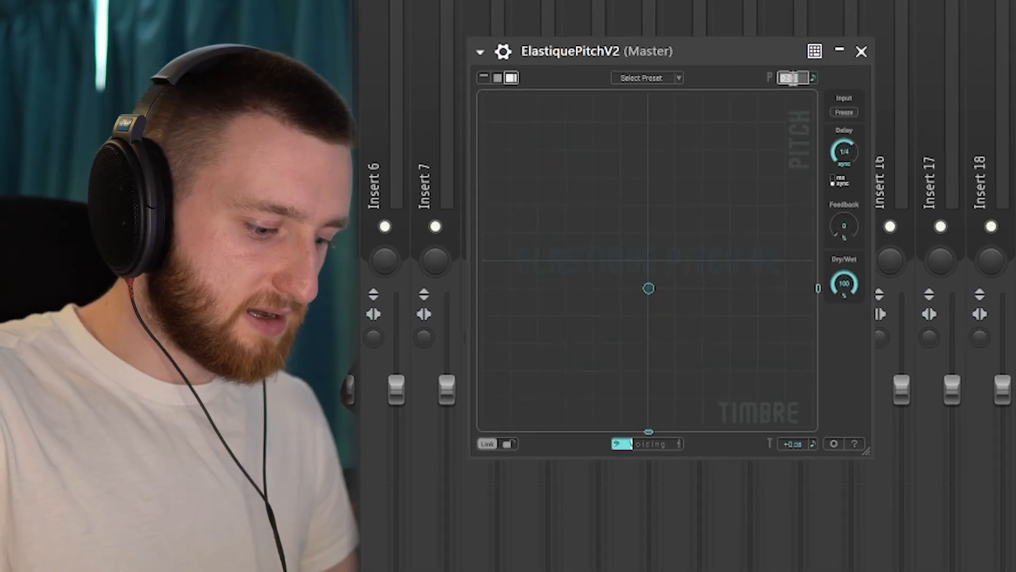
Set the pitch of ElastiquePitchV2 on the Master track to -4.
left_click(798, 78)
type("-4")
key("Return")
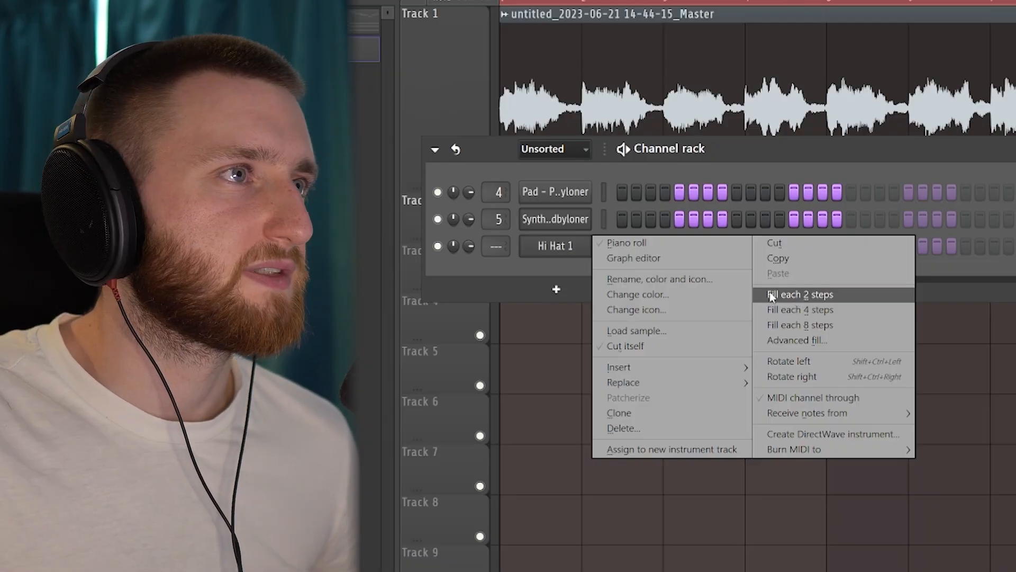
Fill the Hi Hat 1 channel on each 2 steps, and in its piano roll move the last F#4 note up to C5.
left_click(783, 293)
right_click(602, 254)
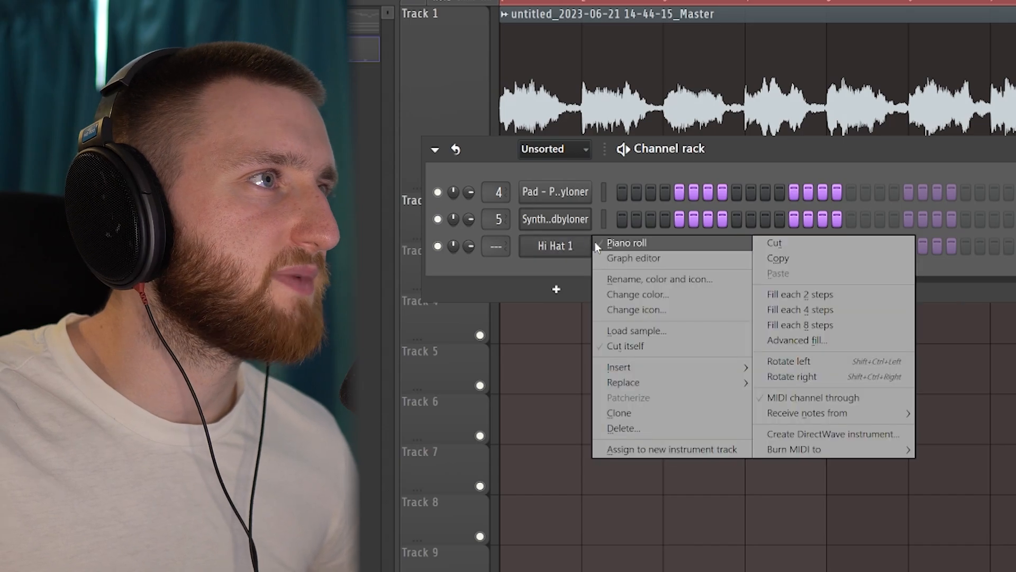
left_click(614, 241)
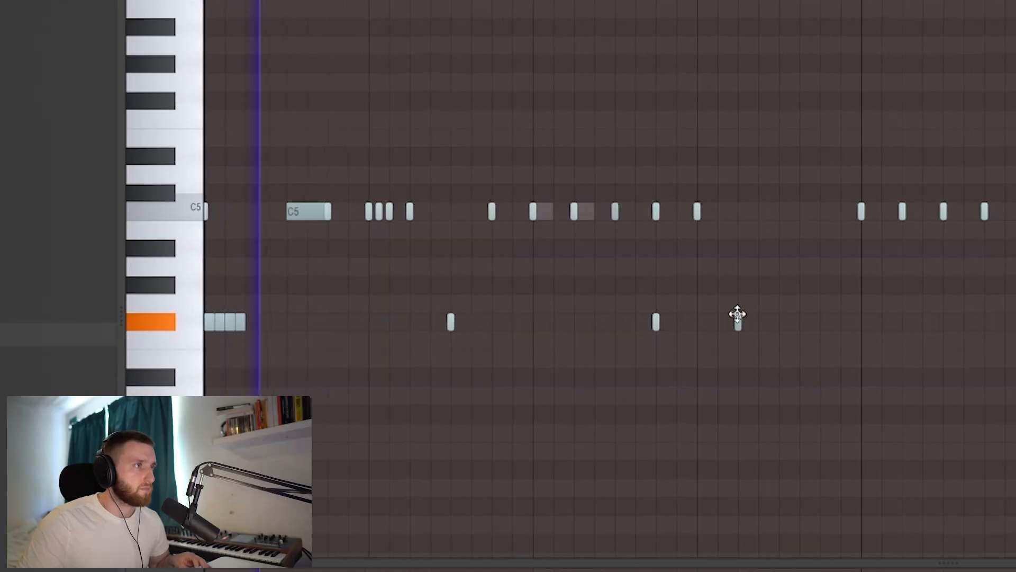
left_click_drag(738, 317, 683, 212)
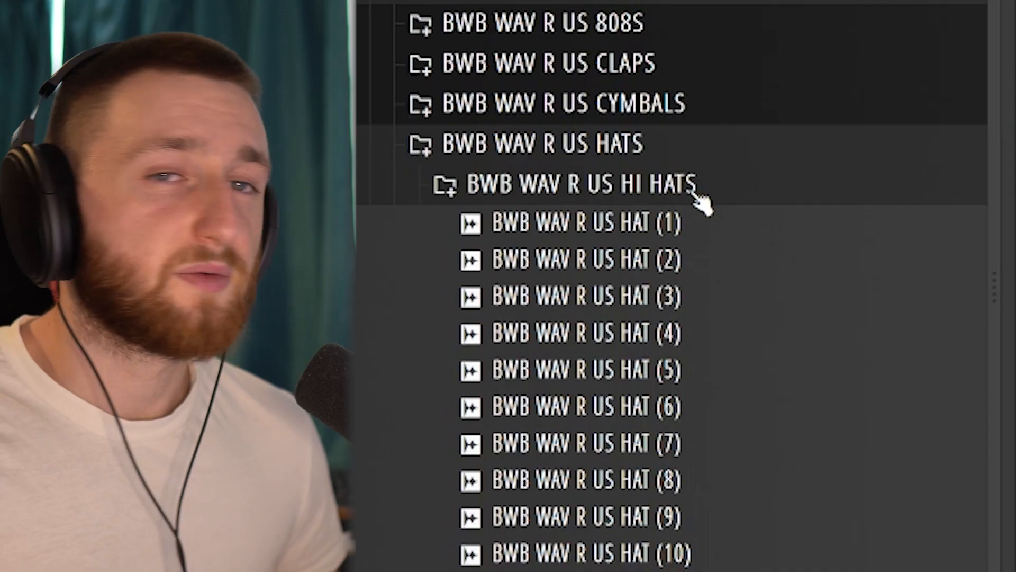
Audition the hats in the BWB WAV R US HI HATS folder and add BWB WAV R US HAT (13) to the project.
scroll(693, 204, "down", 5)
left_click(651, 267)
left_click(677, 296)
left_click(681, 370)
left_click(683, 444)
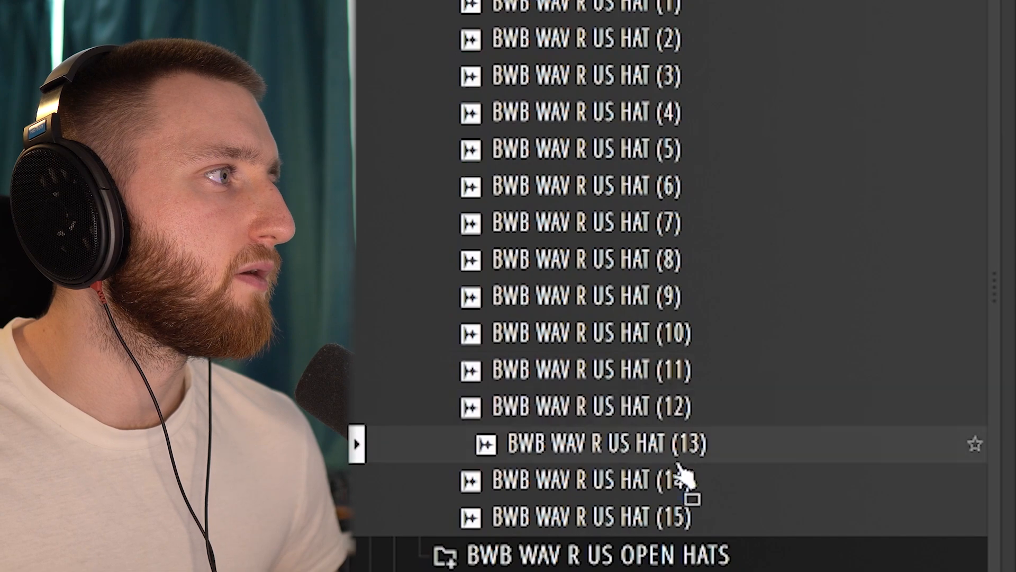
left_click_drag(688, 418, 674, 330)
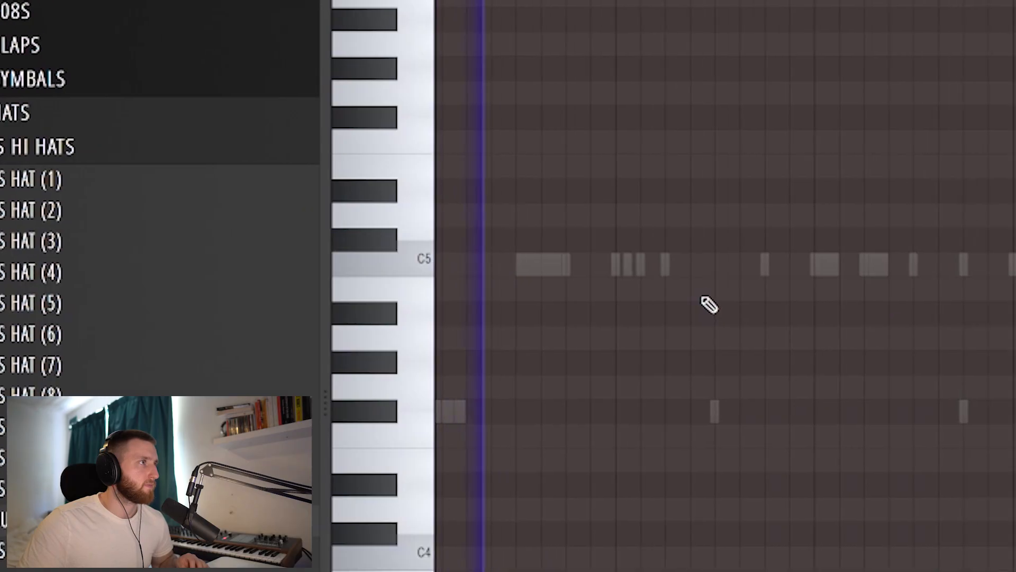
Draw two short C5 notes in the empty piano roll, placed between the ghosted hi-hat notes.
left_click(715, 264)
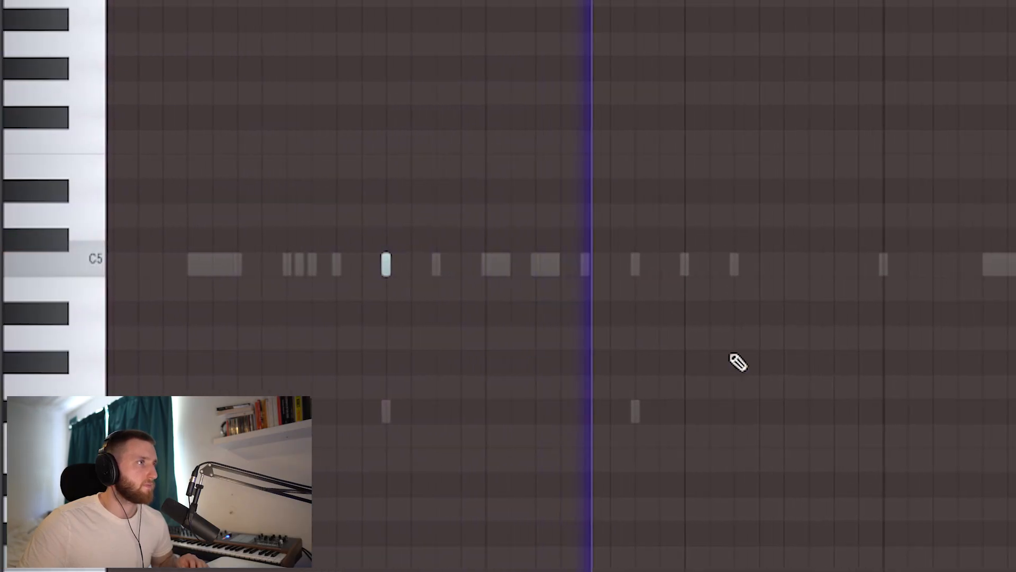
left_click(761, 263)
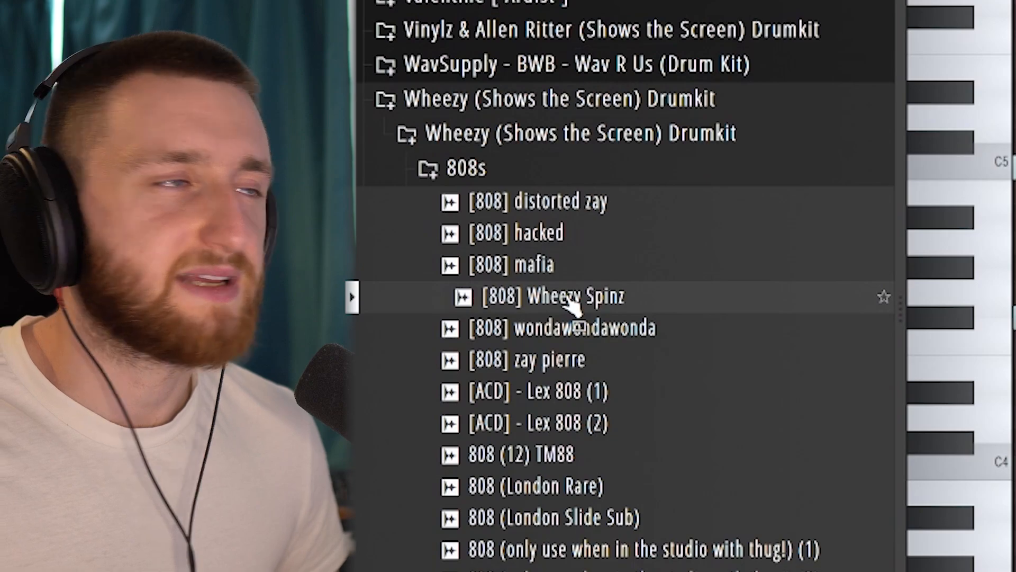
Add the [808] Wheezy Spinz sample from the Wheezy drumkit's 808s folder and open the last channel in the channel rack.
left_click_drag(572, 305, 640, 295)
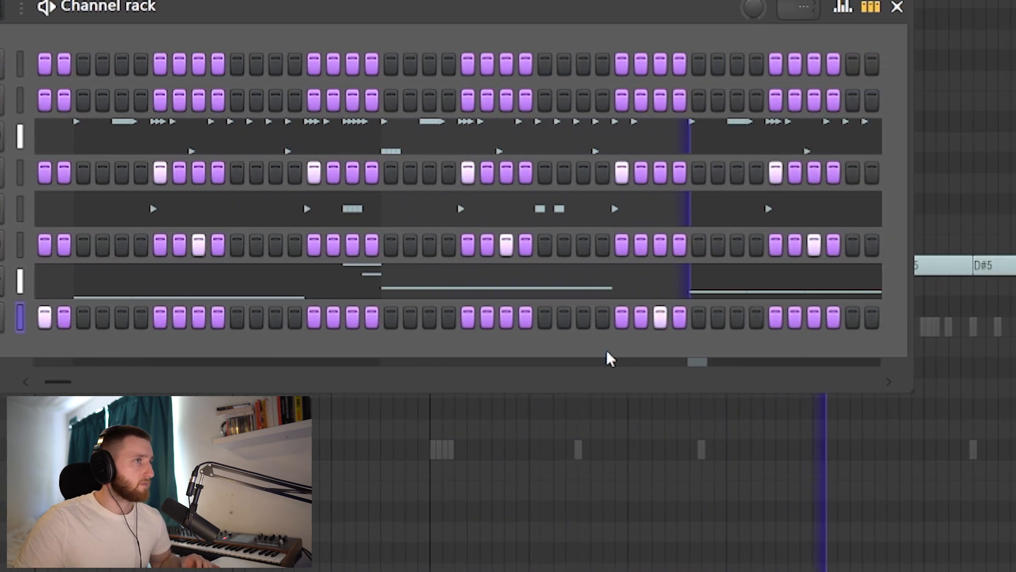
left_click(10, 317)
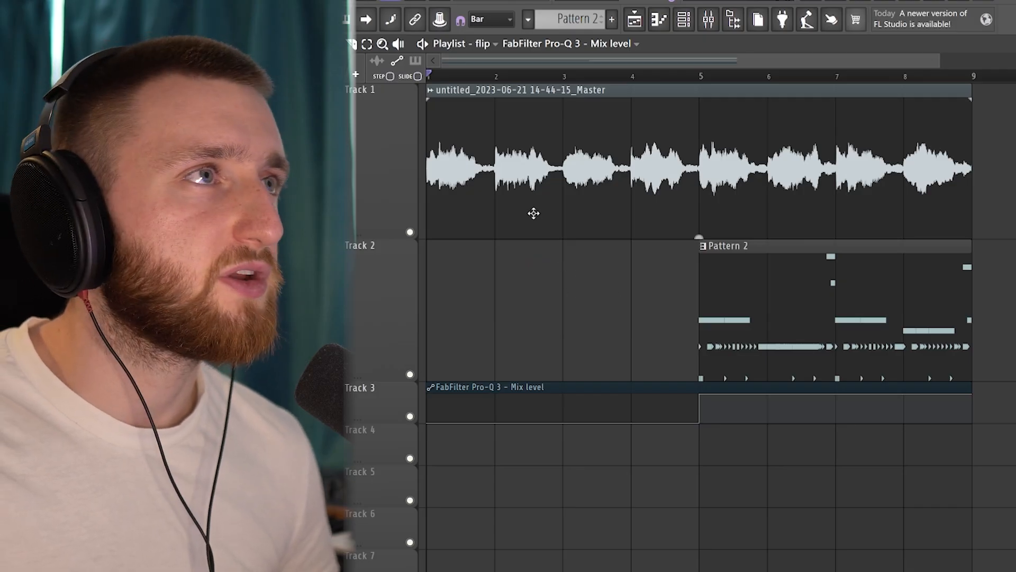
Copy the Master audio clip to bar 9 on Track 1 and lower the HalfTime mix level automation point at bar 9 to minimum.
left_click_drag(534, 213, 914, 236)
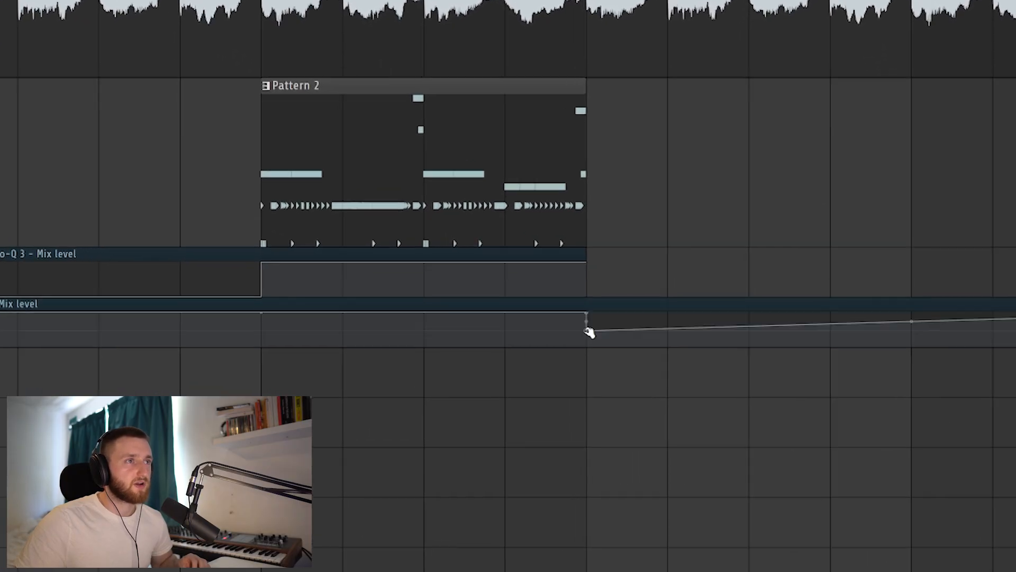
left_click_drag(592, 331, 589, 372)
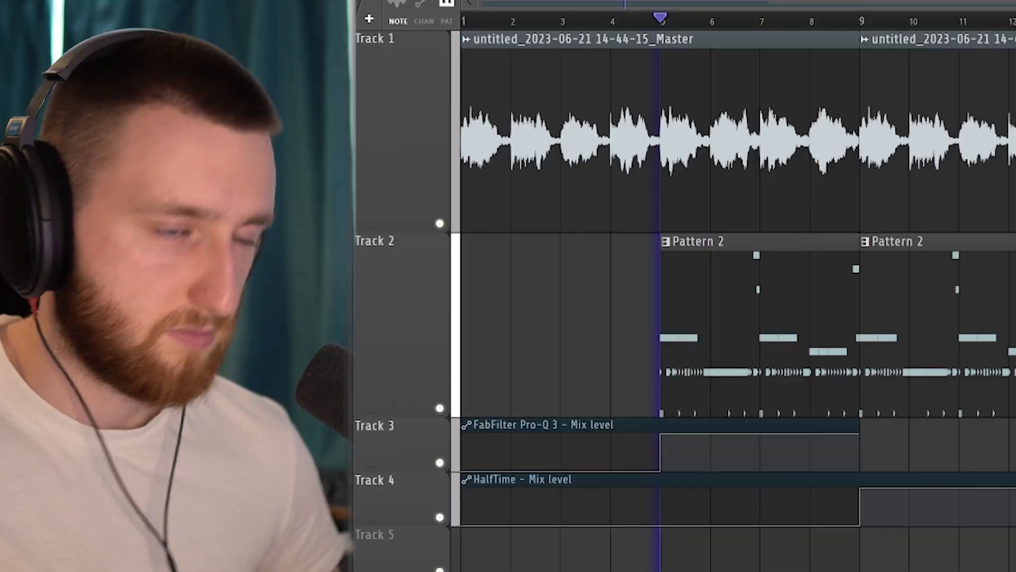